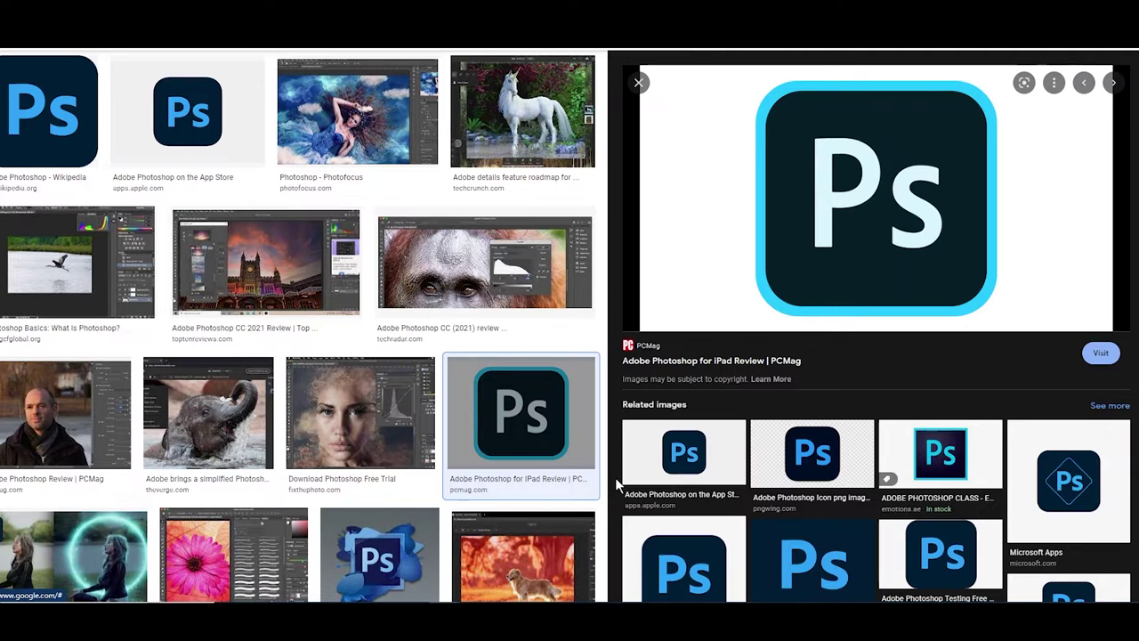
Close the enlarged Photoshop logo preview and scroll down the image results.
{"action": "left_click", "coordinate": [638, 82]}
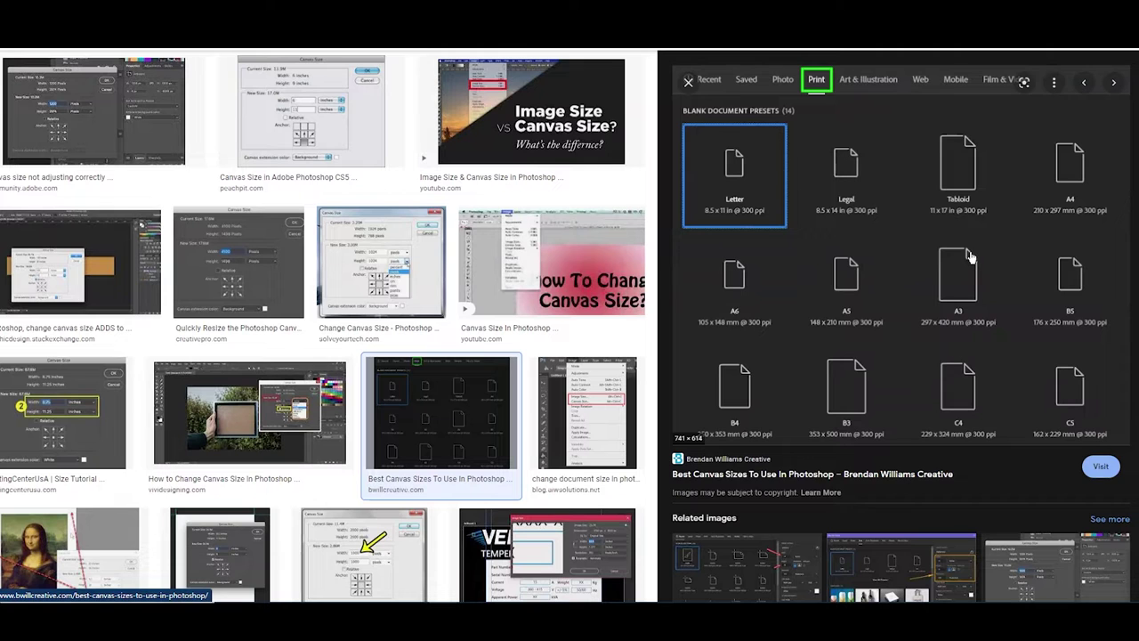
{"action": "scroll", "coordinate": [966, 258], "scroll_direction": "down", "scroll_amount": 3}
Preview the 'Setting up Your Canvas' image showing width 11, height 17 inches and 300 resolution.
{"action": "left_click", "coordinate": [891, 399]}
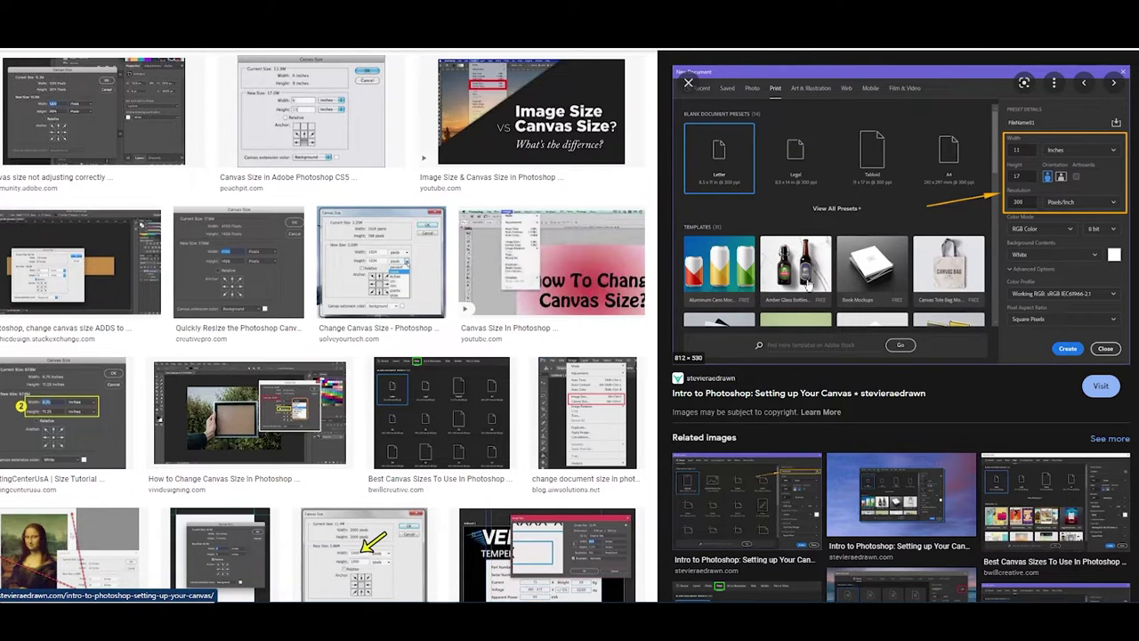
Preview Solve Your Tech's 'How to Change Canvas Size - Photoshop CS5' image with 1024 × 1024 pixels.
{"action": "left_click", "coordinate": [374, 264]}
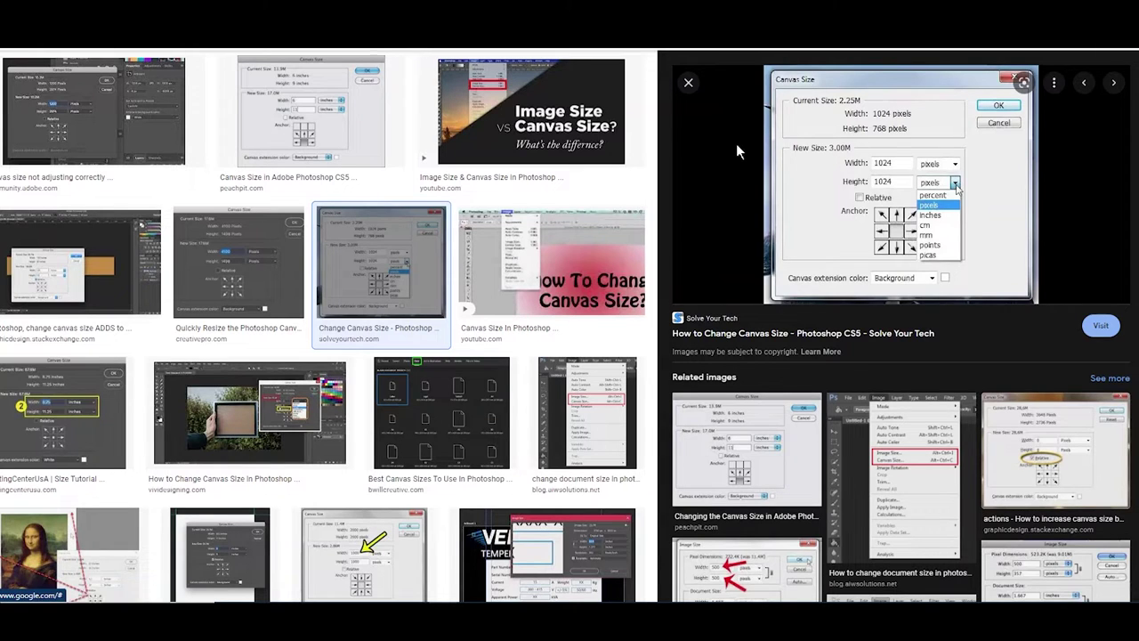
Close the Canvas Size dialog image preview.
{"action": "left_click", "coordinate": [688, 82]}
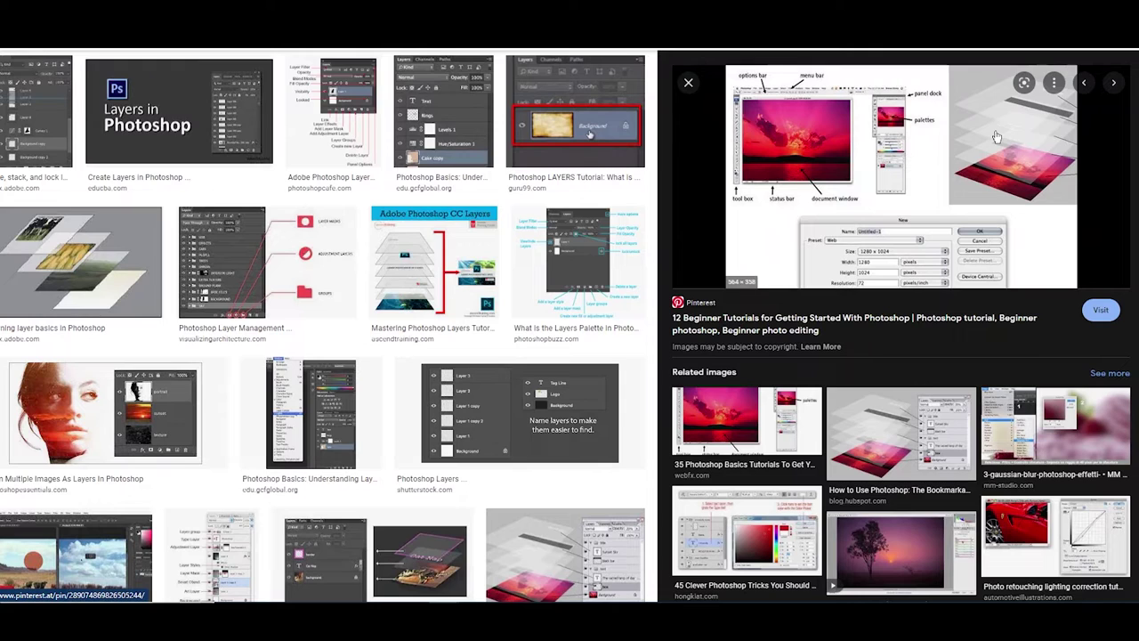
Preview the 'Open Multiple Images As Layers In Photoshop' image, then close the enlarged preview.
{"action": "mouse_move", "coordinate": [999, 148]}
{"action": "left_click", "coordinate": [105, 414]}
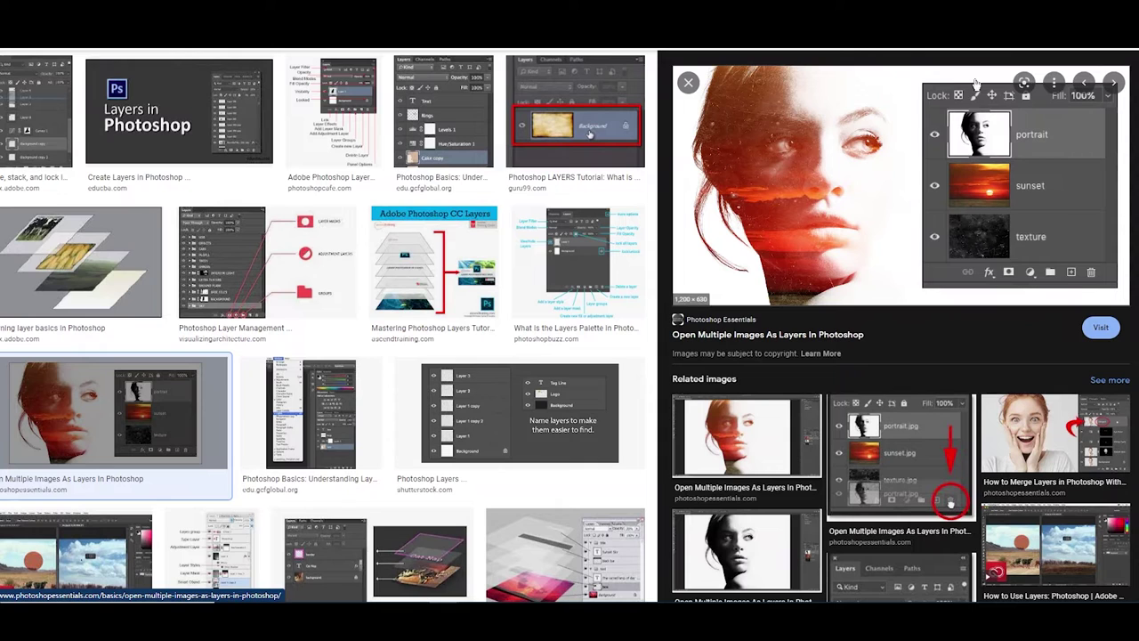
{"action": "left_click", "coordinate": [689, 82]}
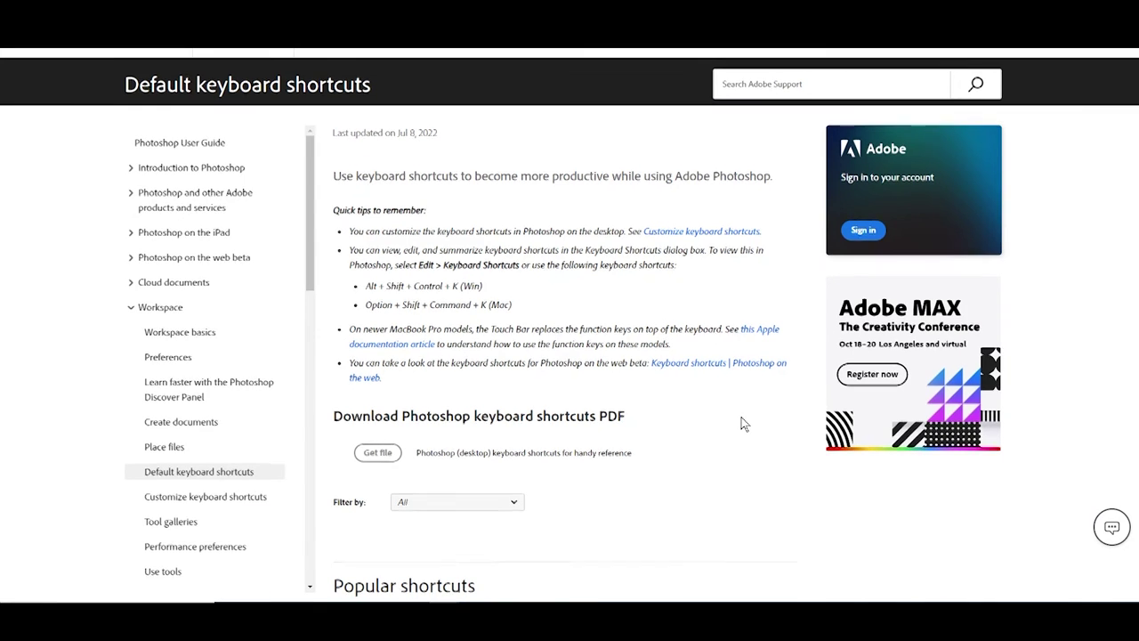
Scroll to the Popular shortcuts table listing brush size [ and ] and hardness { and }.
{"action": "scroll", "coordinate": [741, 423], "scroll_direction": "down", "scroll_amount": 2}
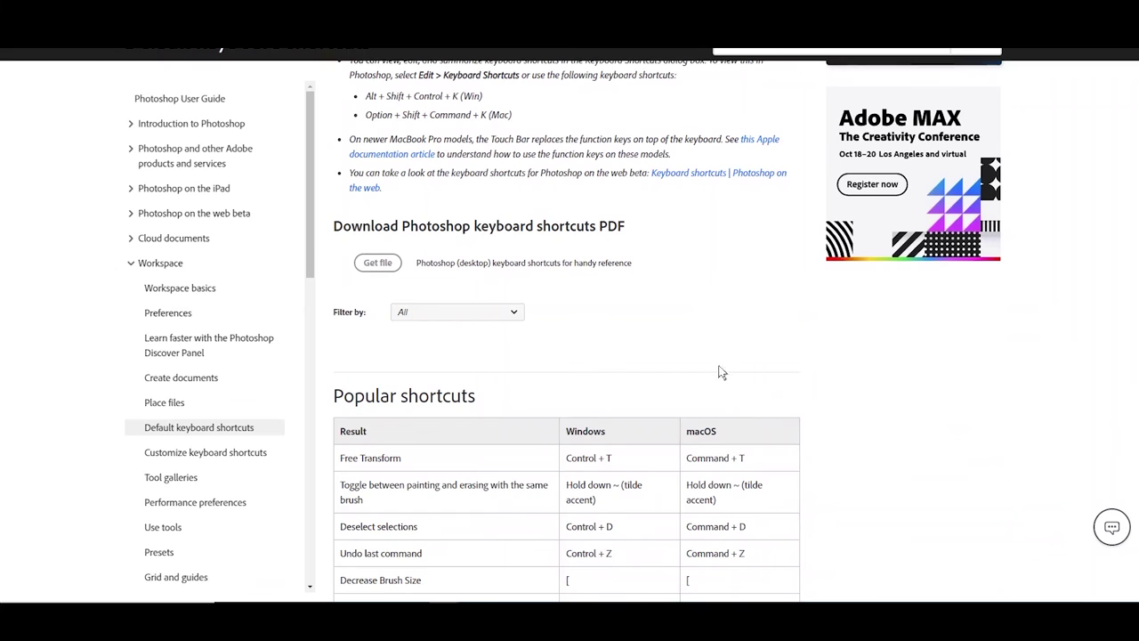
{"action": "scroll", "coordinate": [722, 372], "scroll_direction": "up", "scroll_amount": 1}
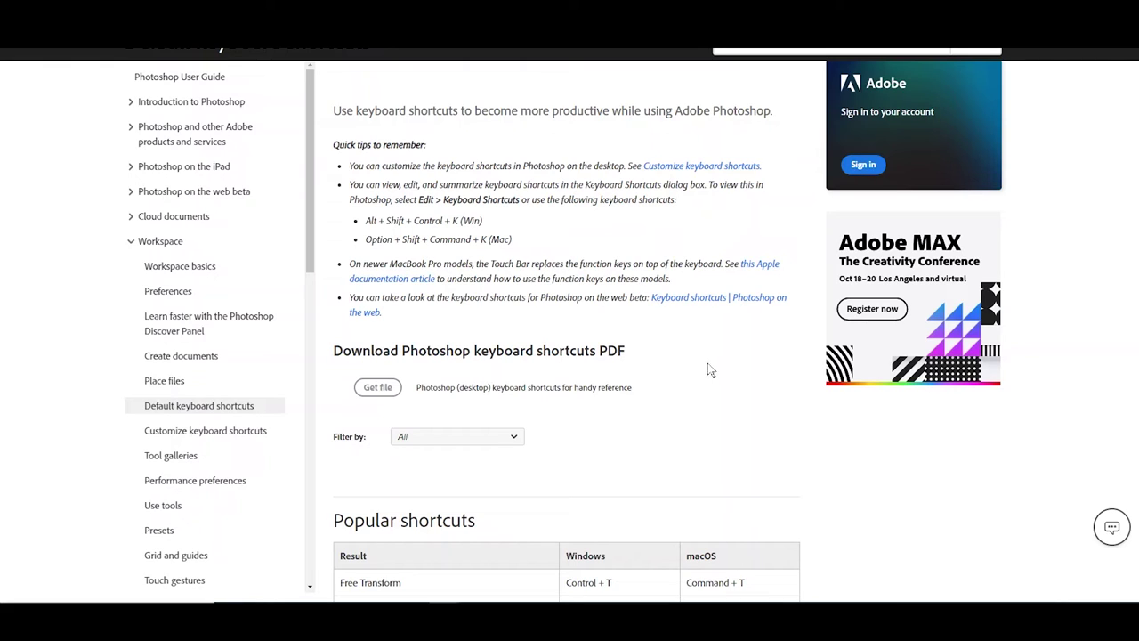
{"action": "scroll", "coordinate": [855, 459], "scroll_direction": "down", "scroll_amount": 1}
{"action": "scroll", "coordinate": [855, 453], "scroll_direction": "down", "scroll_amount": 2}
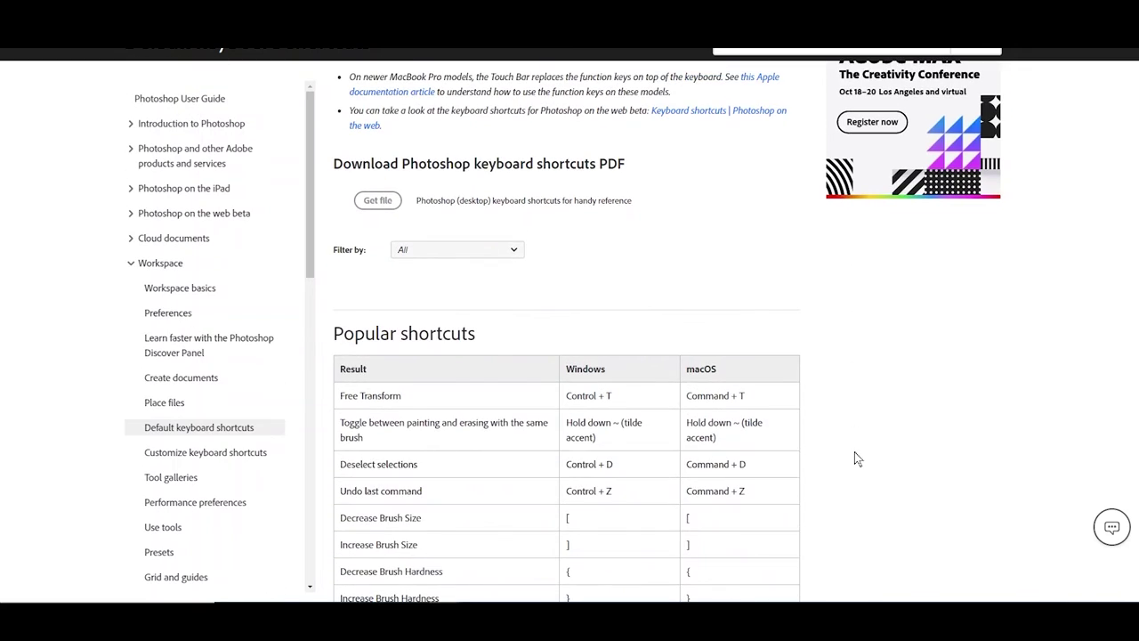
{"action": "scroll", "coordinate": [855, 453], "scroll_direction": "down", "scroll_amount": 1}
{"action": "scroll", "coordinate": [855, 453], "scroll_direction": "down", "scroll_amount": 1}
{"action": "scroll", "coordinate": [855, 453], "scroll_direction": "down", "scroll_amount": 2}
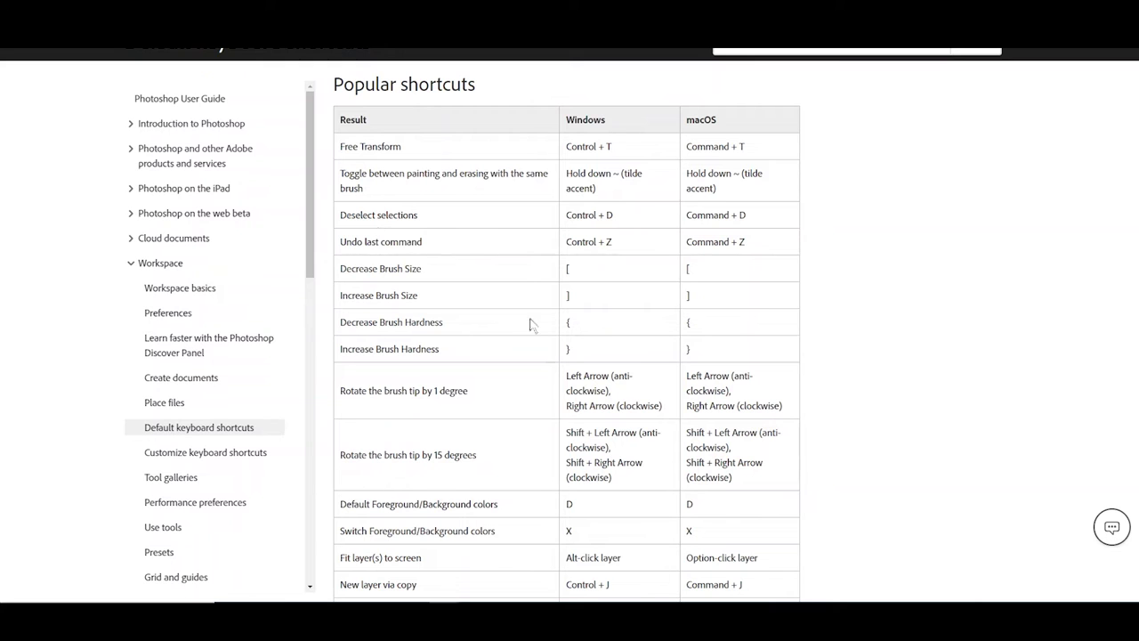
{"action": "scroll", "coordinate": [524, 252], "scroll_direction": "down", "scroll_amount": 2}
{"action": "scroll", "coordinate": [523, 249], "scroll_direction": "down", "scroll_amount": 2}
{"action": "scroll", "coordinate": [523, 250], "scroll_direction": "down", "scroll_amount": 2}
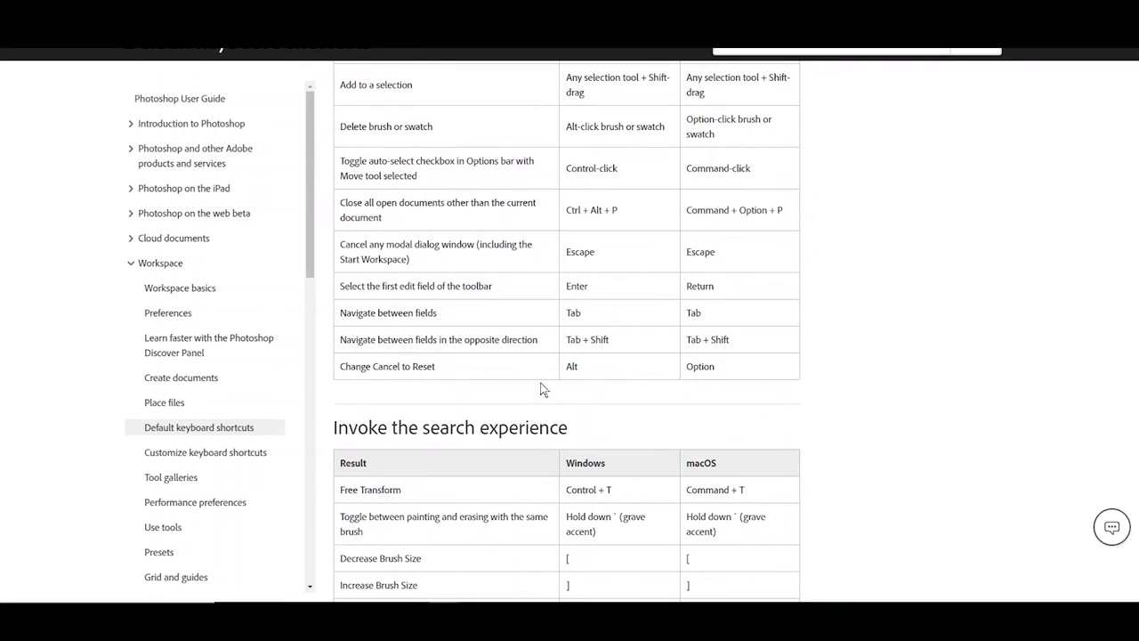
{"action": "scroll", "coordinate": [540, 389], "scroll_direction": "up", "scroll_amount": 1}
{"action": "scroll", "coordinate": [540, 389], "scroll_direction": "up", "scroll_amount": 4}
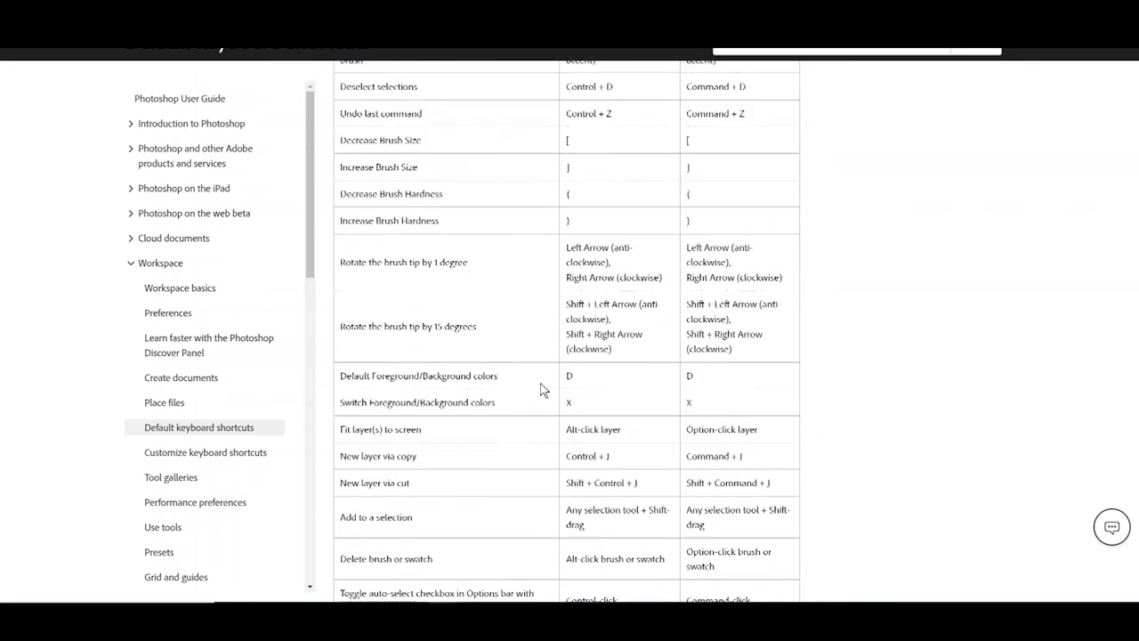
{"action": "scroll", "coordinate": [541, 389], "scroll_direction": "up", "scroll_amount": 1}
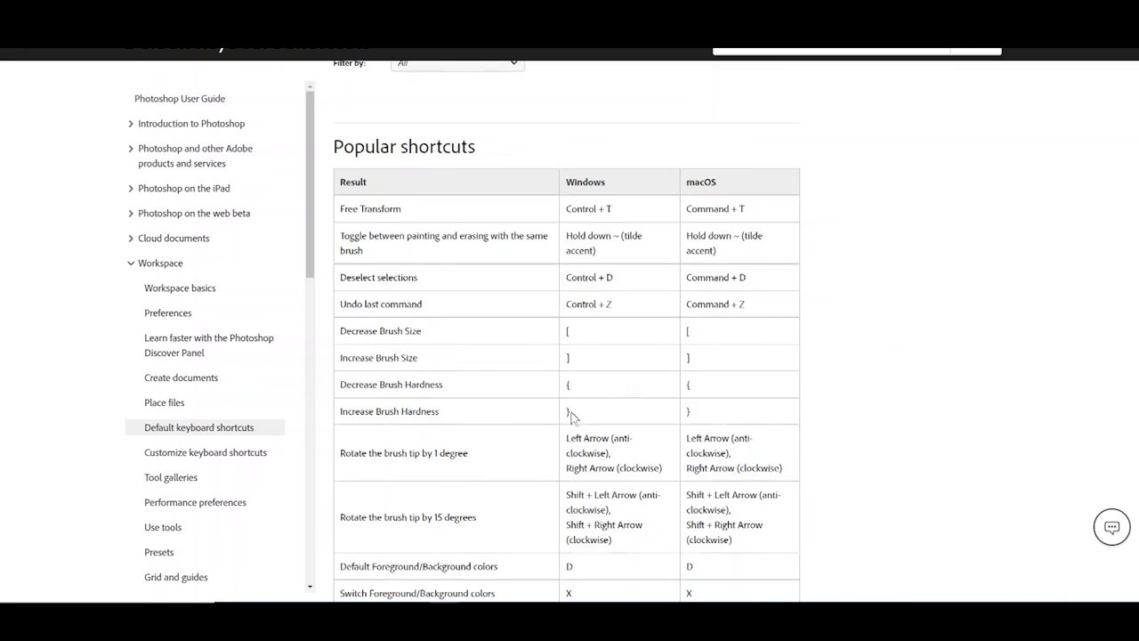
Scroll through the tool keys table to the Hand, Zoom, Quick Mask and brush rows.
{"action": "scroll", "coordinate": [534, 437], "scroll_direction": "down", "scroll_amount": 1}
{"action": "scroll", "coordinate": [493, 454], "scroll_direction": "down", "scroll_amount": 2}
{"action": "scroll", "coordinate": [492, 452], "scroll_direction": "down", "scroll_amount": 2}
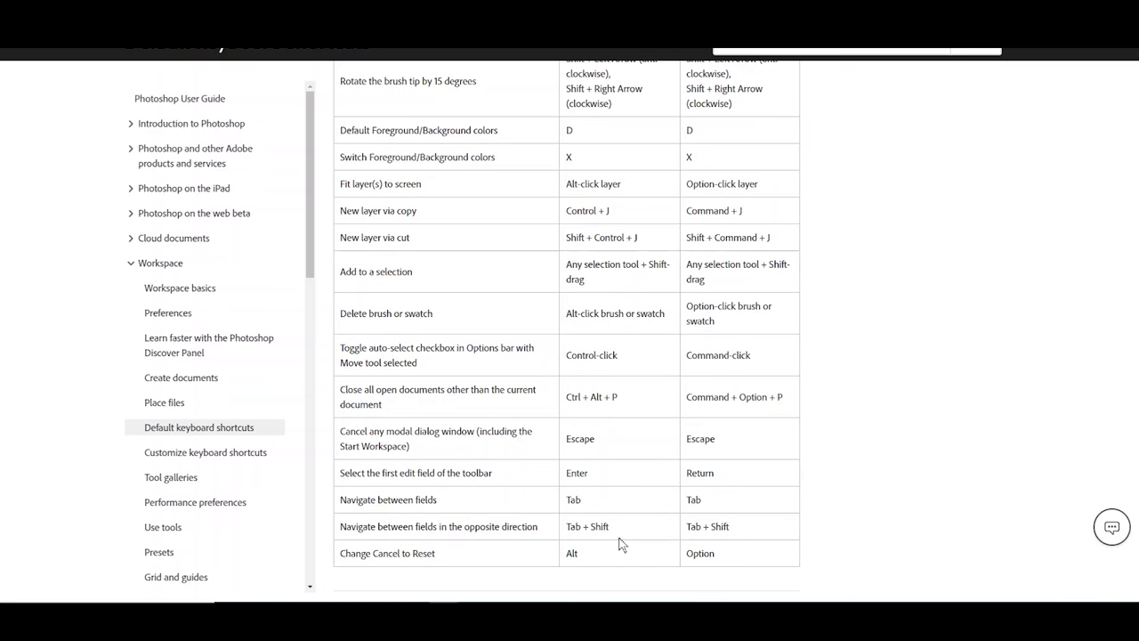
{"action": "scroll", "coordinate": [619, 543], "scroll_direction": "down", "scroll_amount": 3}
{"action": "scroll", "coordinate": [616, 542], "scroll_direction": "down", "scroll_amount": 6}
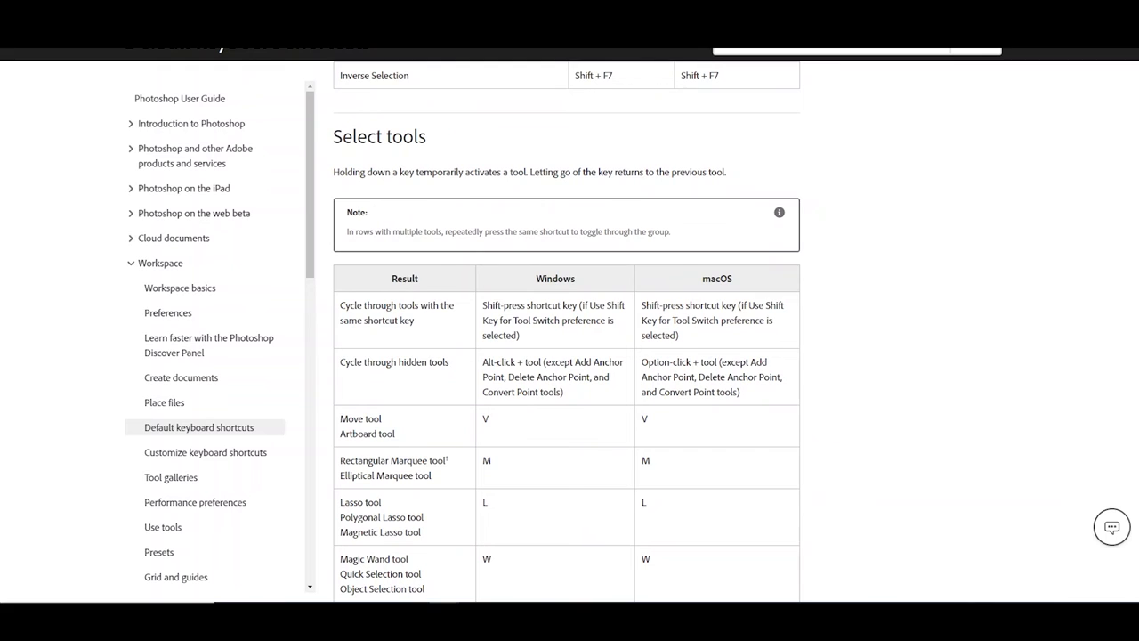
{"action": "scroll", "coordinate": [510, 412], "scroll_direction": "down", "scroll_amount": 2}
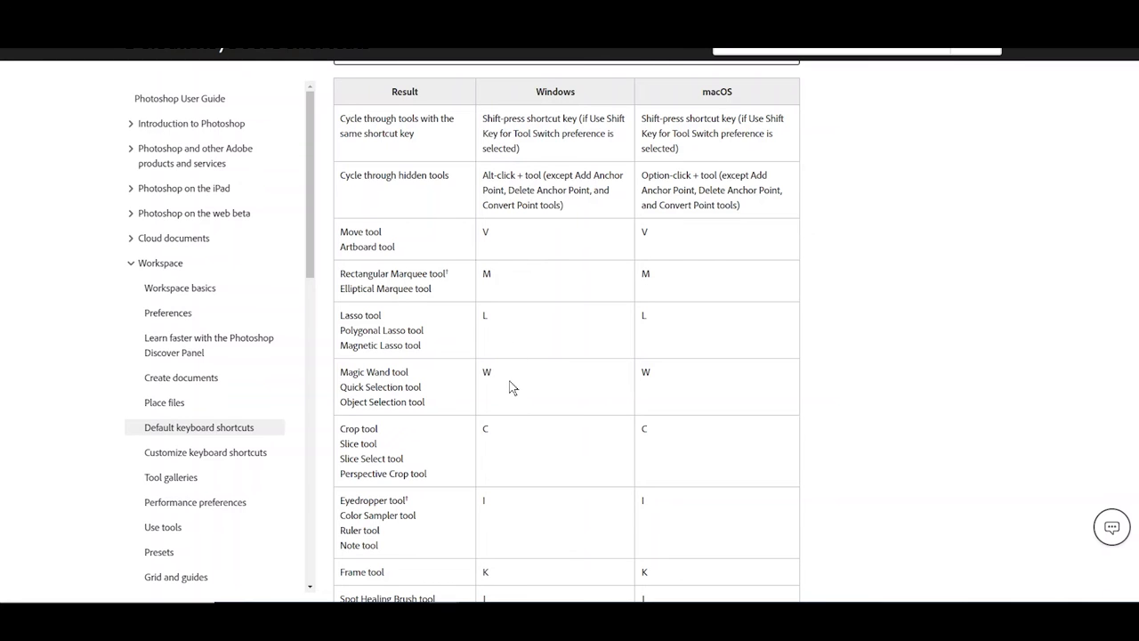
{"action": "scroll", "coordinate": [511, 385], "scroll_direction": "down", "scroll_amount": 2}
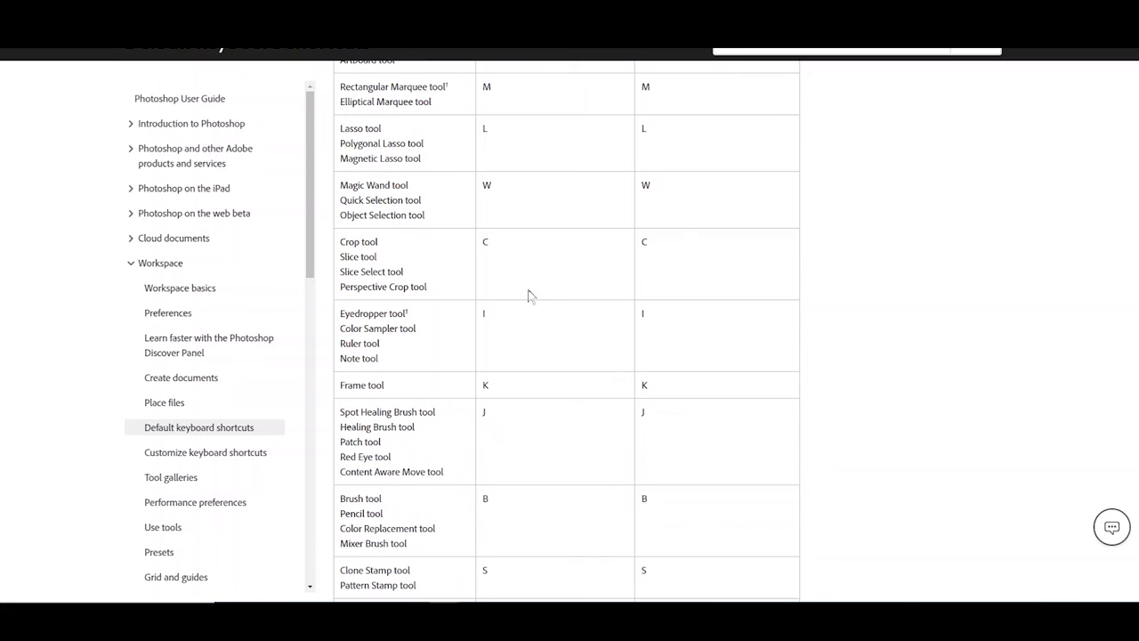
{"action": "scroll", "coordinate": [534, 437], "scroll_direction": "down", "scroll_amount": 2}
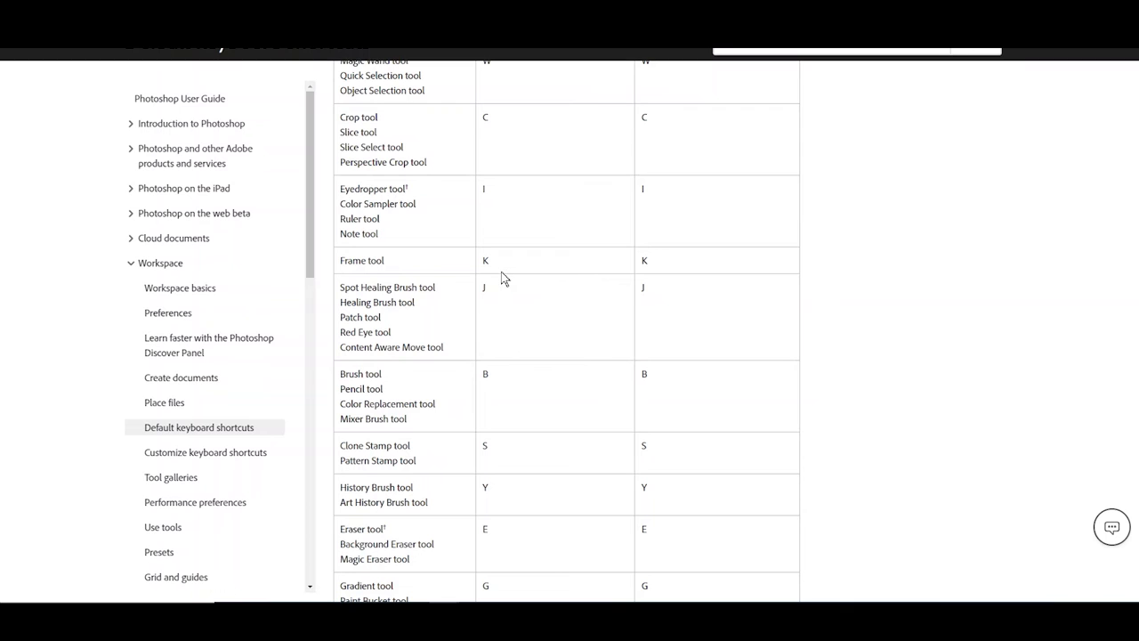
{"action": "scroll", "coordinate": [503, 274], "scroll_direction": "down", "scroll_amount": 2}
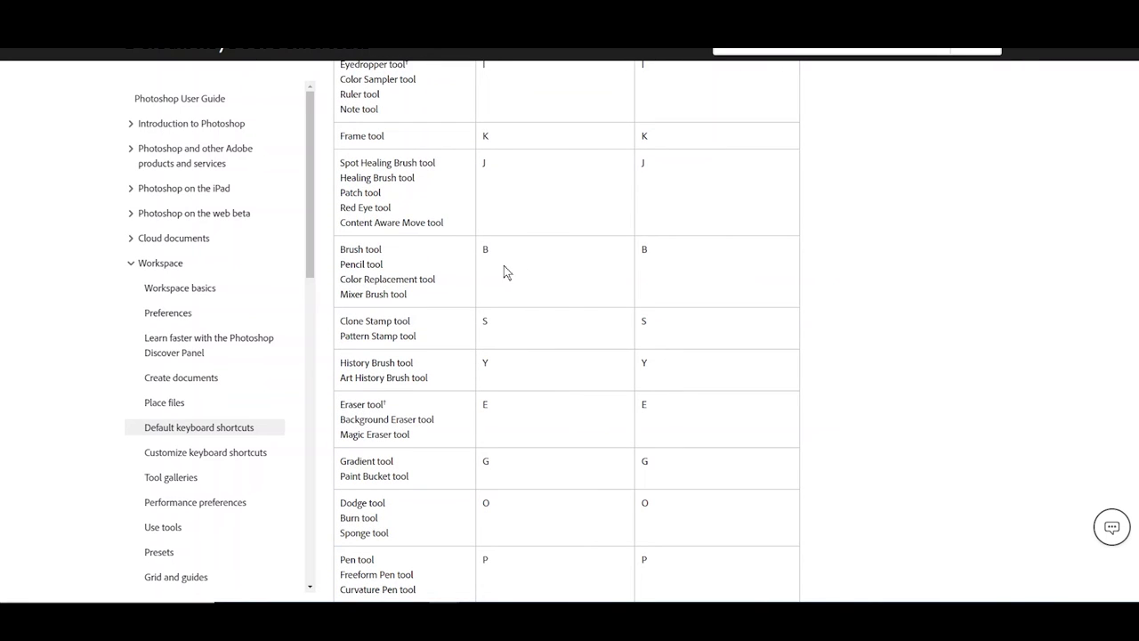
{"action": "scroll", "coordinate": [503, 272], "scroll_direction": "down", "scroll_amount": 2}
{"action": "scroll", "coordinate": [504, 272], "scroll_direction": "down", "scroll_amount": 3}
{"action": "scroll", "coordinate": [502, 279], "scroll_direction": "down", "scroll_amount": 2}
{"action": "scroll", "coordinate": [503, 283], "scroll_direction": "down", "scroll_amount": 1}
{"action": "scroll", "coordinate": [536, 286], "scroll_direction": "down", "scroll_amount": 2}
{"action": "scroll", "coordinate": [536, 286], "scroll_direction": "down", "scroll_amount": 2}
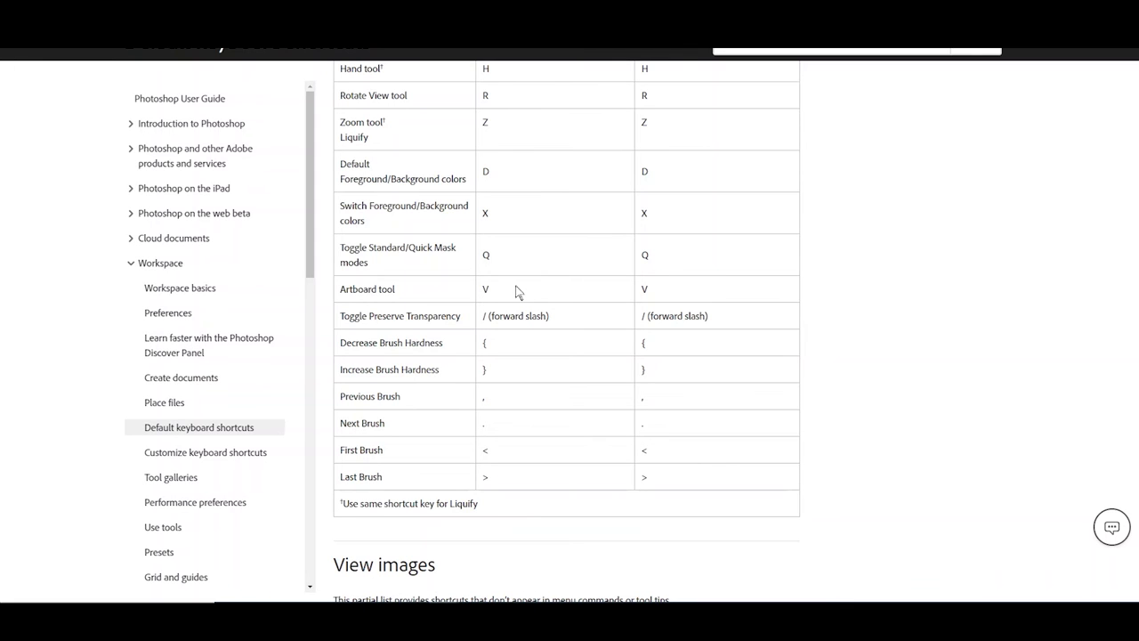
{"action": "scroll", "coordinate": [511, 294], "scroll_direction": "up", "scroll_amount": 1}
{"action": "scroll", "coordinate": [512, 294], "scroll_direction": "up", "scroll_amount": 4}
{"action": "scroll", "coordinate": [511, 294], "scroll_direction": "up", "scroll_amount": 5}
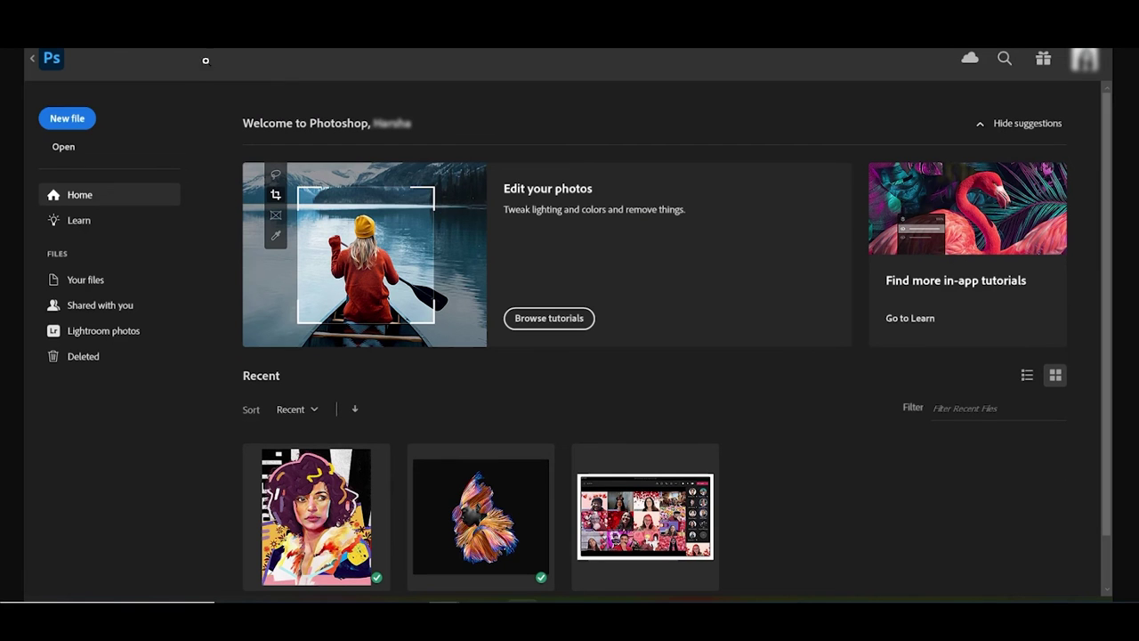